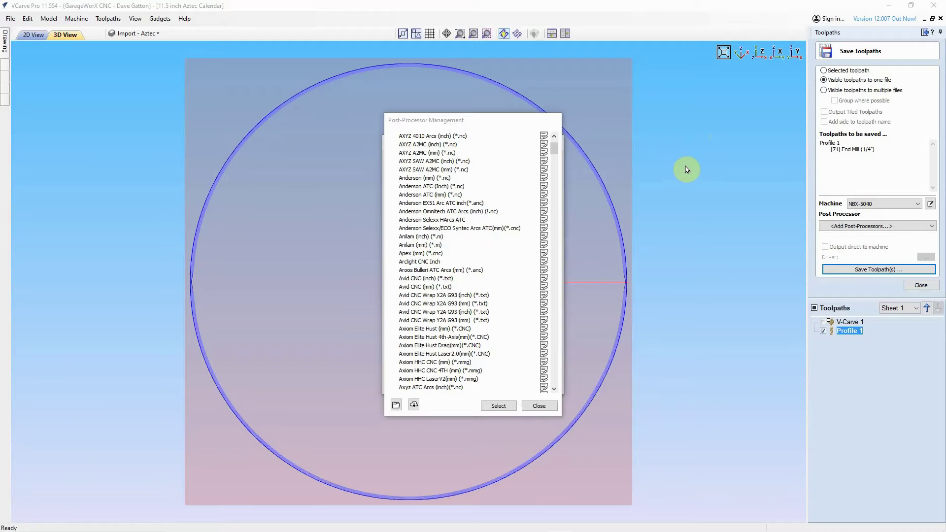
# - Look over the whole list of available post-processors, from the first entries to the last and back
pyautogui.click(557, 153)
pyautogui.moveTo(557, 153)
pyautogui.mouseDown()
pyautogui.moveTo(561, 372)
pyautogui.moveTo(545, 204)
pyautogui.moveTo(557, 147)
pyautogui.mouseUp()
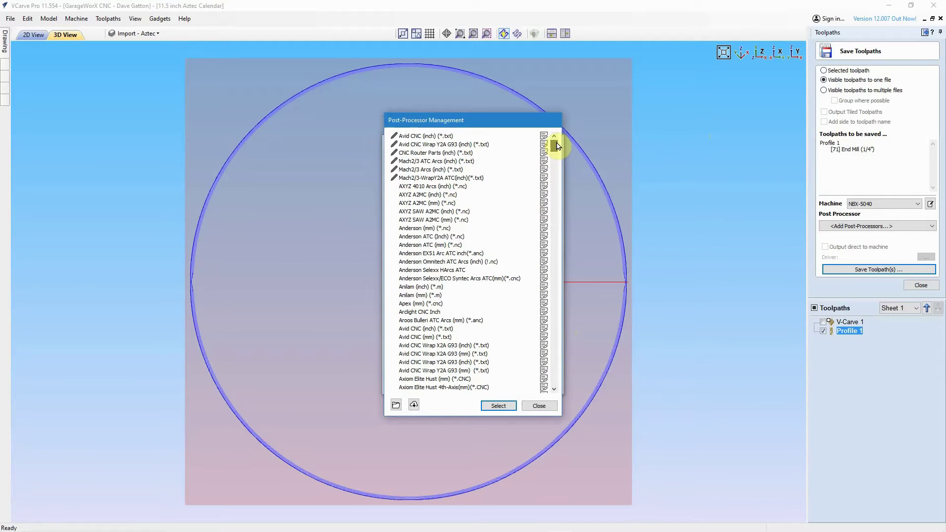
pyautogui.moveTo(557, 147); pyautogui.dragTo(558, 392)
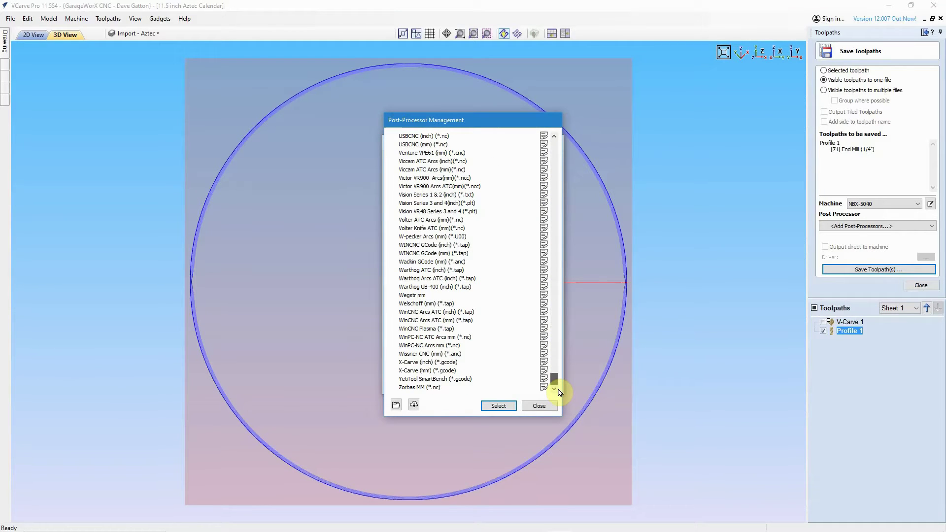
pyautogui.moveTo(557, 382); pyautogui.dragTo(555, 167)
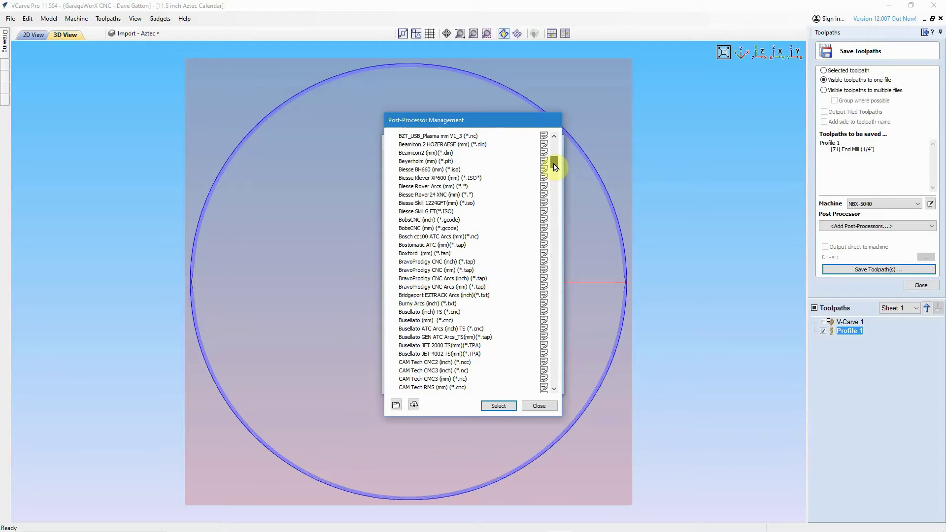
pyautogui.moveTo(555, 167); pyautogui.dragTo(532, 169)
pyautogui.scroll(6, 534, 169)
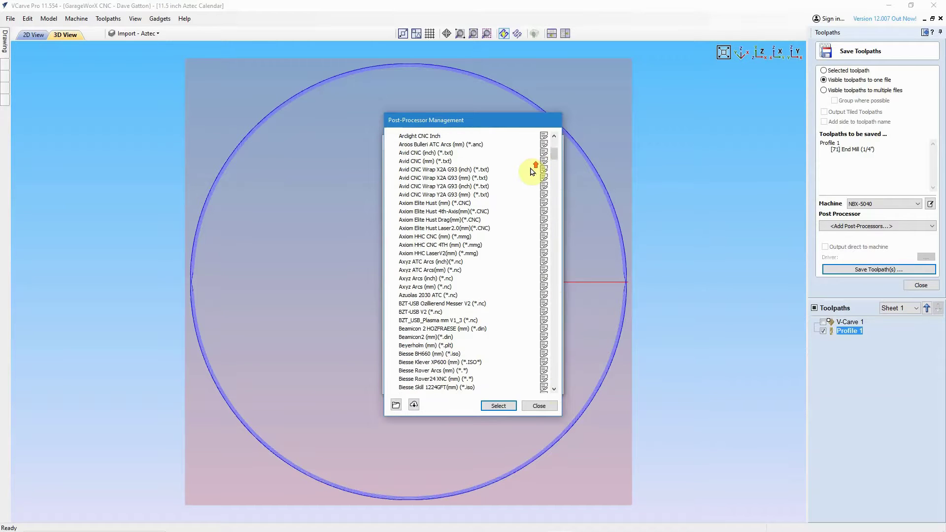
# - Browse the post-processors by machine brand, from the Avid CNC and Axiom entries through CNCShark to Digital Wood Carver
pyautogui.click(407, 195)
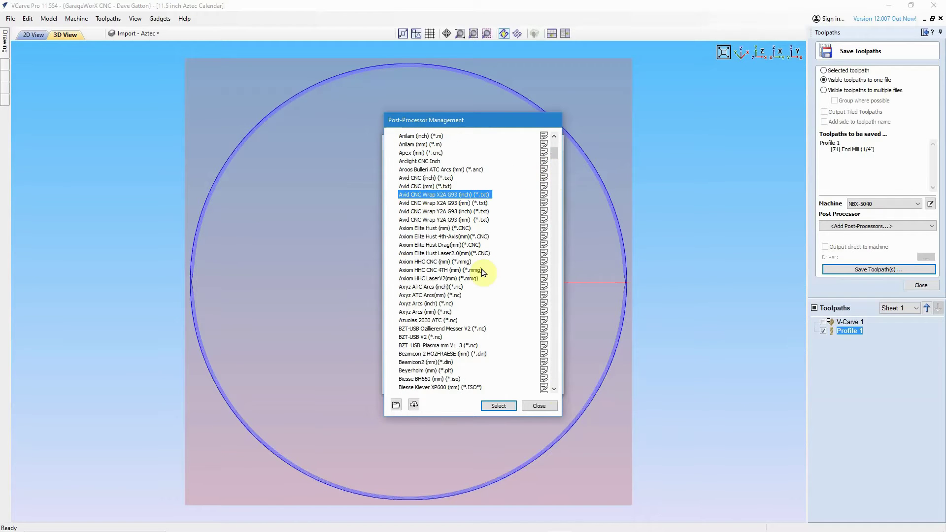
pyautogui.click(409, 245)
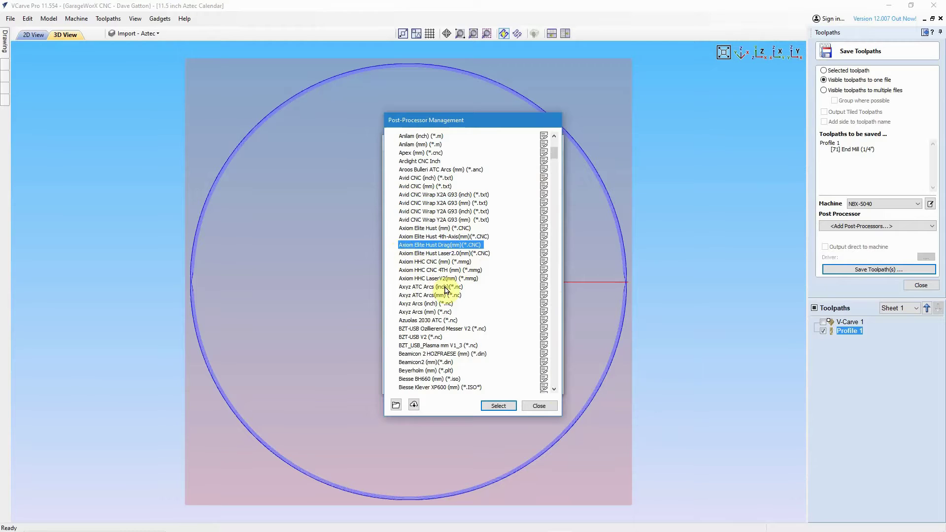
pyautogui.scroll(-7, 446, 290)
pyautogui.scroll(-4, 446, 289)
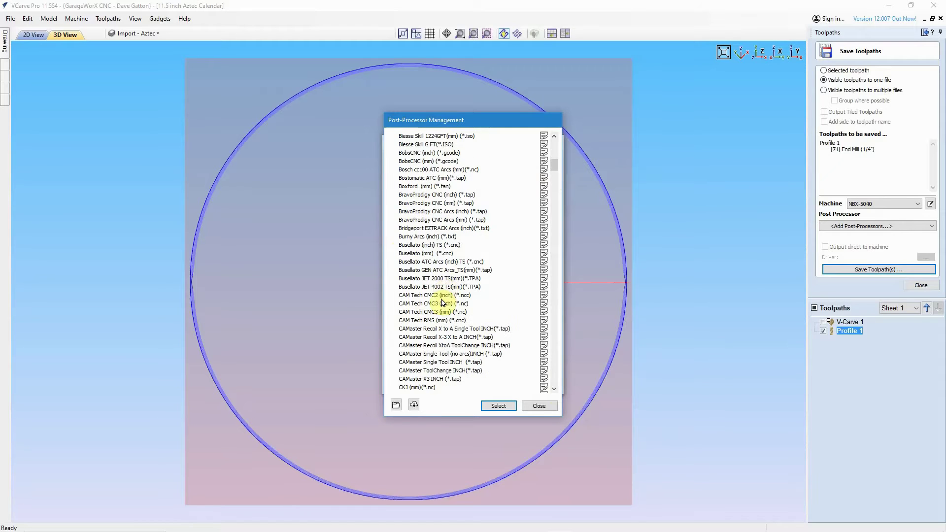
pyautogui.click(411, 337)
pyautogui.scroll(-10, 487, 315)
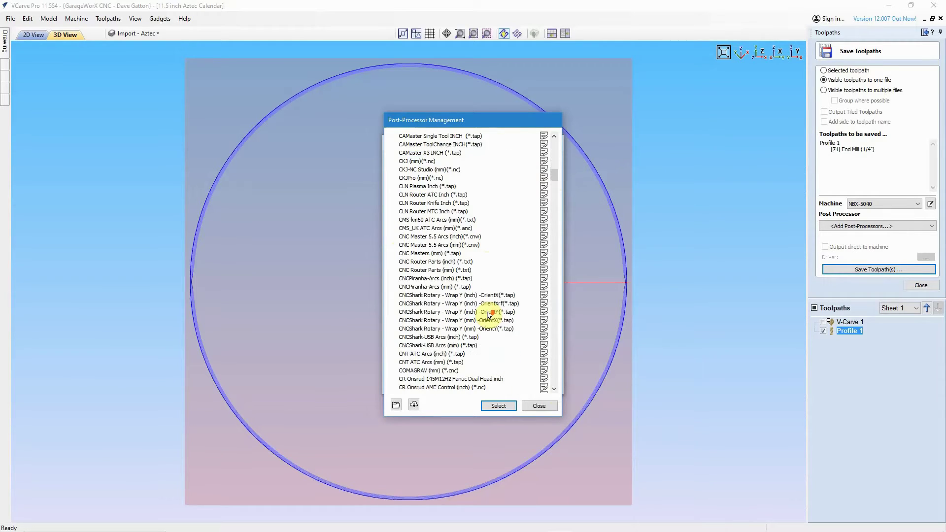
pyautogui.click(403, 295)
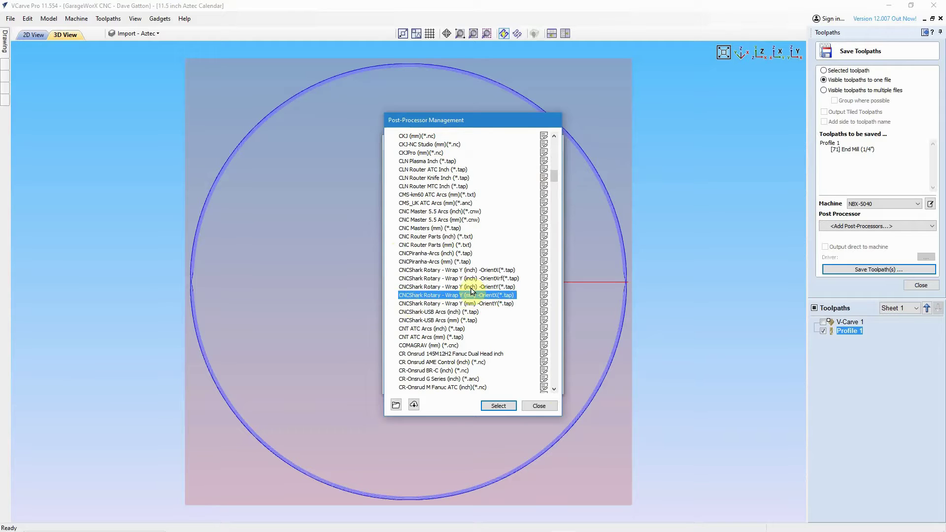
pyautogui.scroll(-2, 474, 290)
pyautogui.scroll(-16, 474, 290)
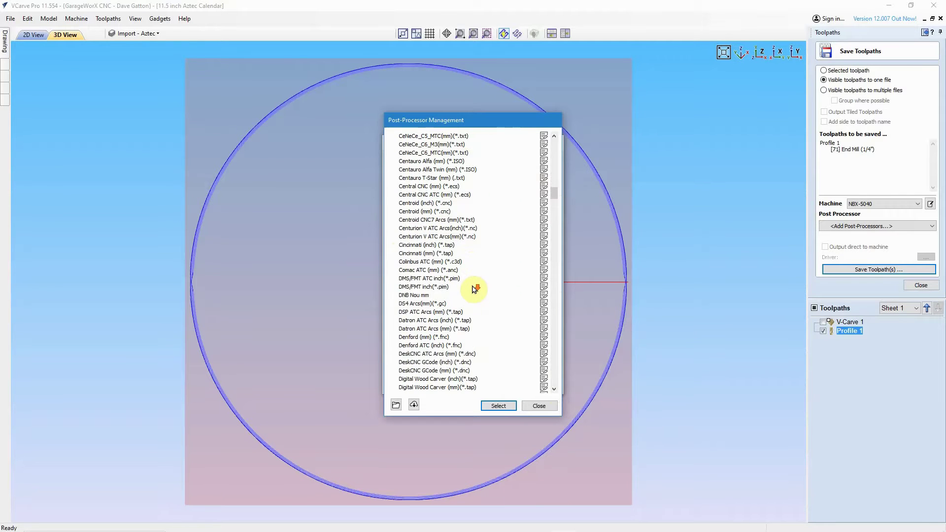
pyautogui.scroll(-4, 474, 289)
pyautogui.click(412, 278)
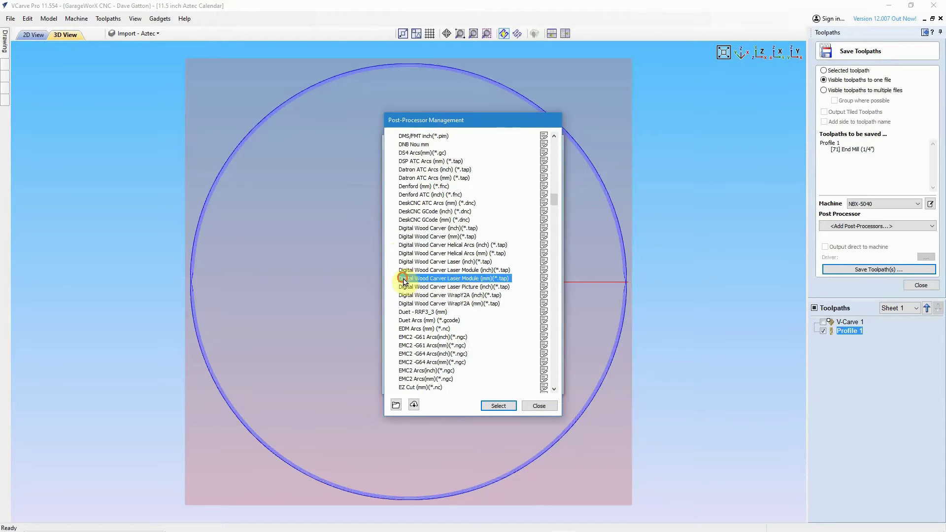
# - Examine the middle of the post-processor list, covering the EMC2, Easel, G-Code, Grbl and Onefinity entries
pyautogui.scroll(-9, 500, 270)
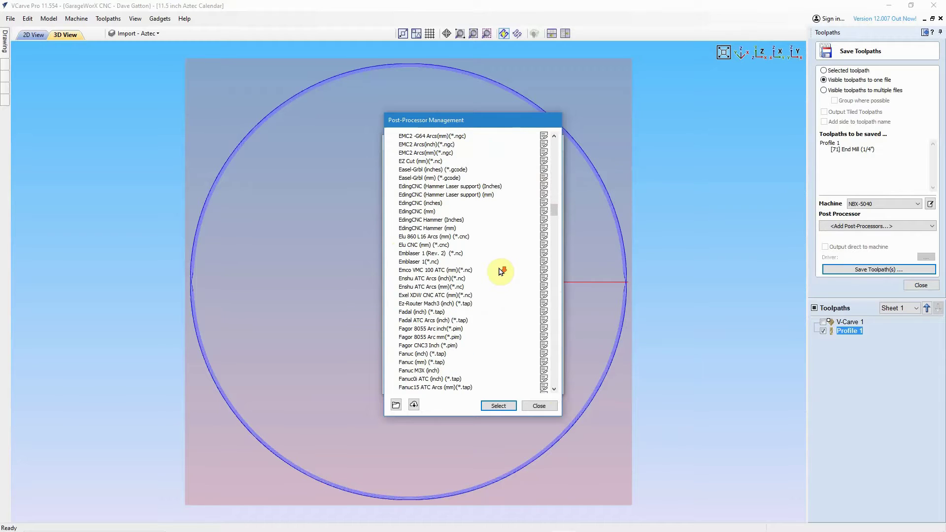
pyautogui.scroll(-7, 500, 271)
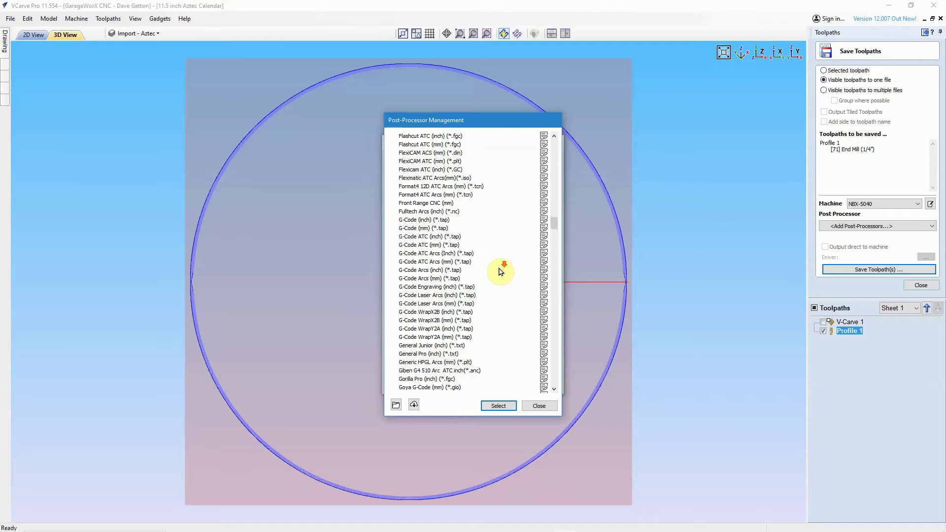
pyautogui.scroll(-3, 500, 271)
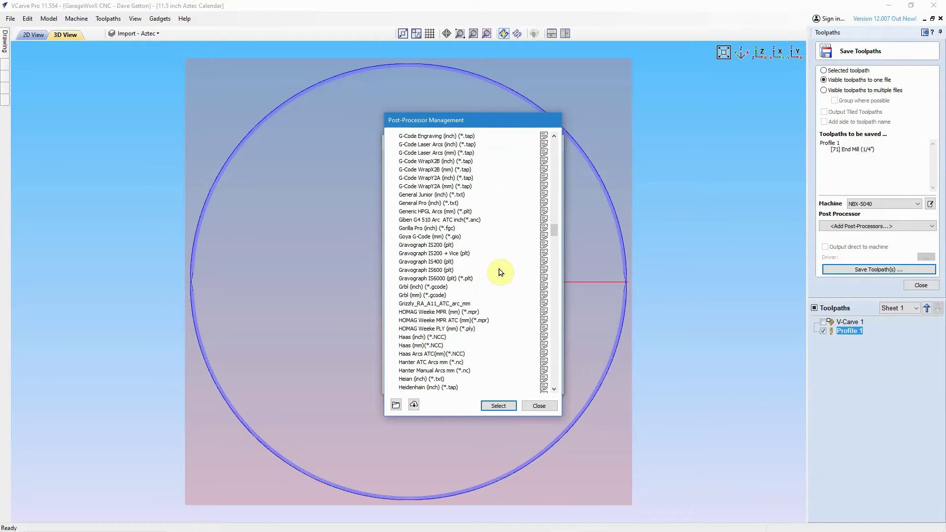
pyautogui.scroll(-5, 500, 272)
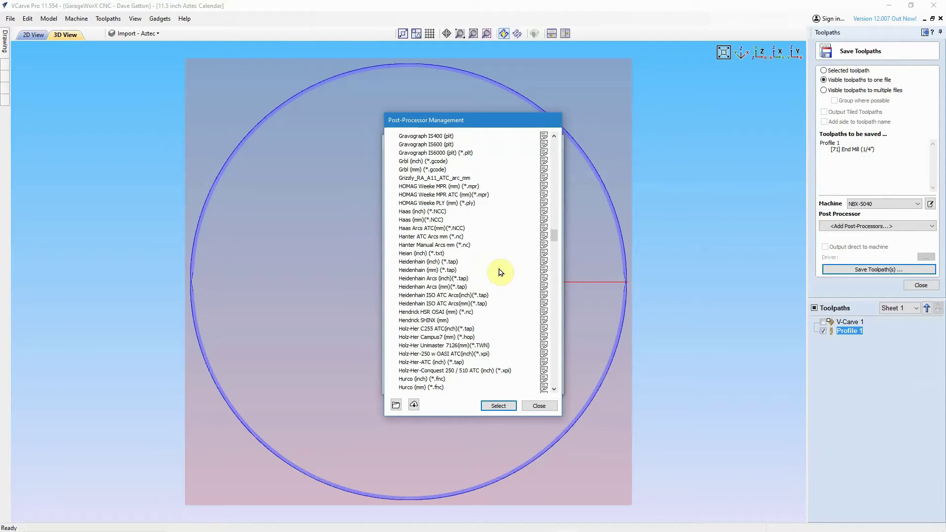
pyautogui.scroll(-10, 500, 272)
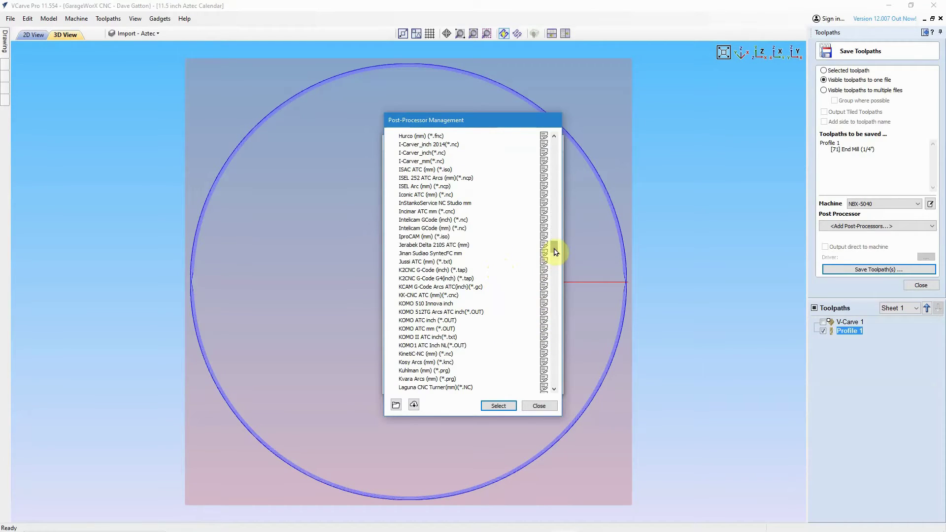
pyautogui.moveTo(555, 252); pyautogui.dragTo(560, 296)
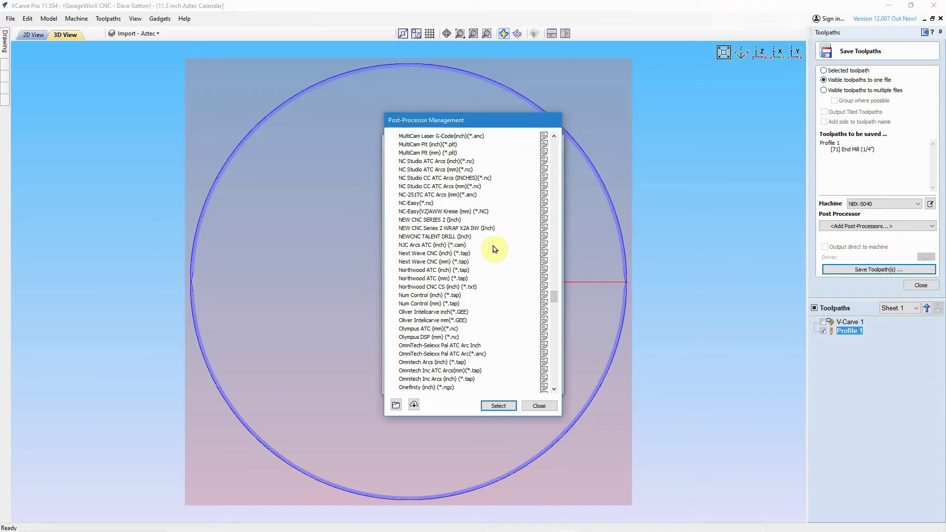
pyautogui.moveTo(555, 301); pyautogui.dragTo(529, 229)
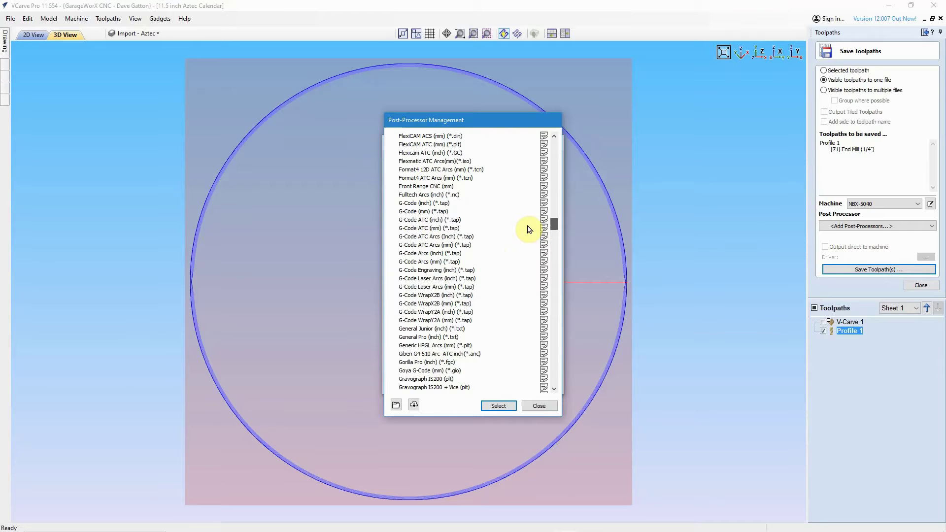
pyautogui.moveTo(528, 229)
pyautogui.mouseDown()
pyautogui.moveTo(526, 245)
pyautogui.moveTo(521, 232)
pyautogui.moveTo(512, 247)
pyautogui.moveTo(521, 245)
pyautogui.mouseUp()
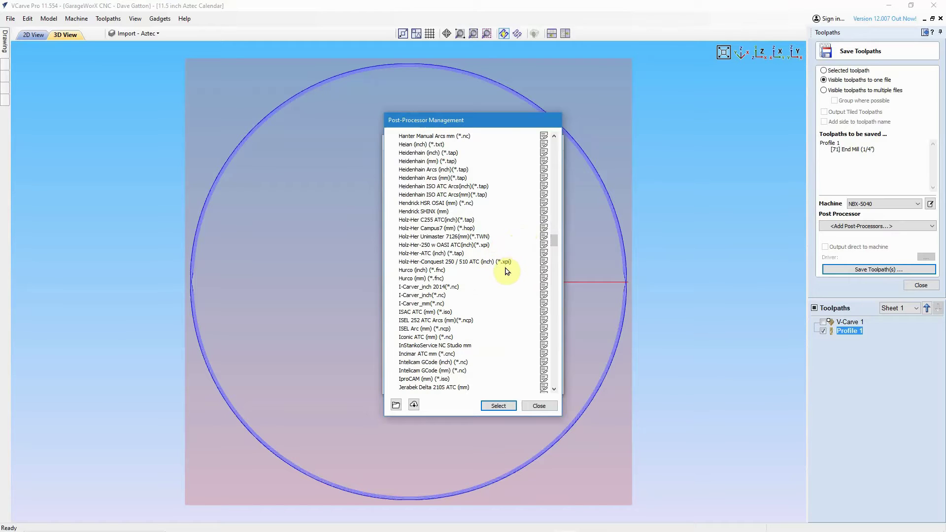
# - Locate the Grbl (inch) and Grbl (mm) gcode post-processors, highlight each, and close the list without adding one
pyautogui.moveTo(554, 245); pyautogui.dragTo(545, 237)
pyautogui.click(408, 262)
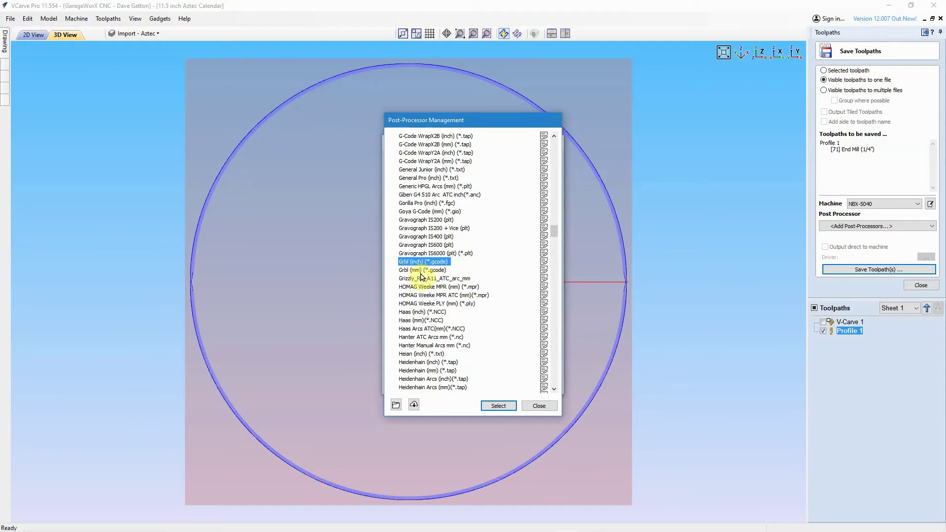
pyautogui.click(421, 270)
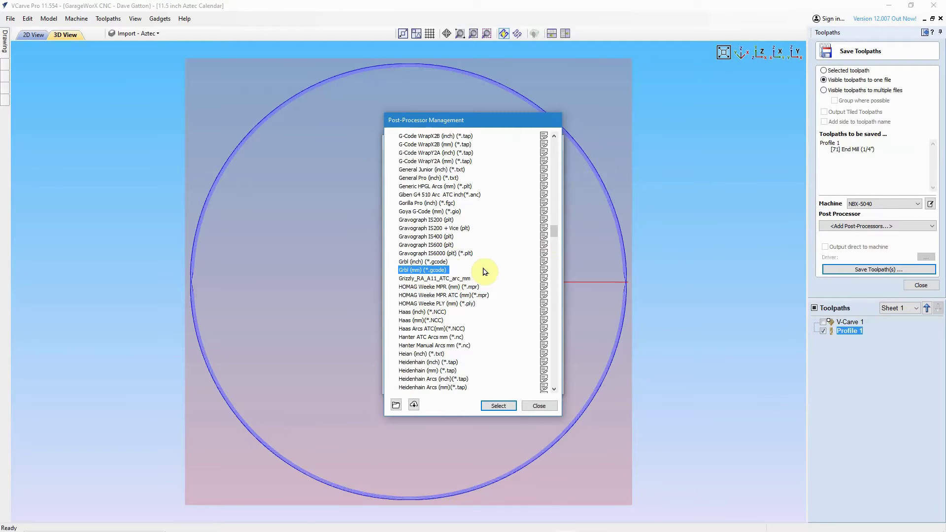
pyautogui.click(406, 261)
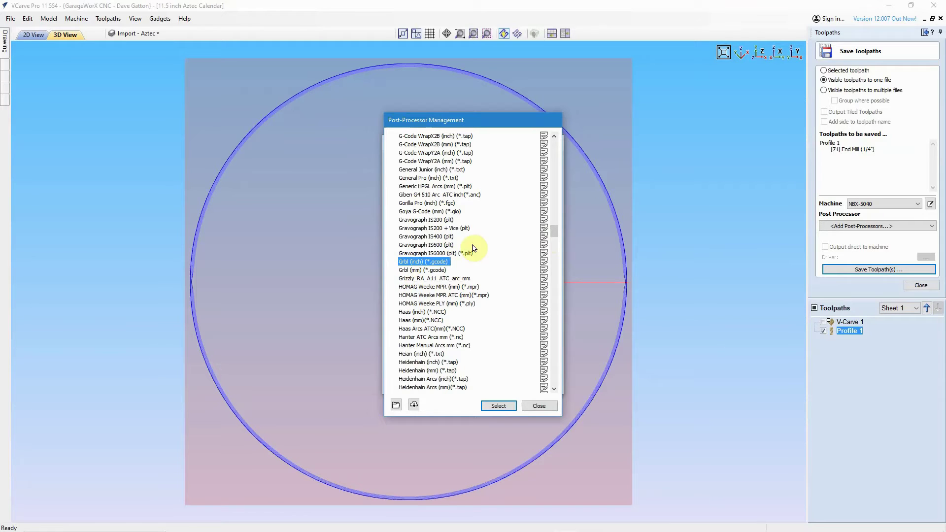
pyautogui.click(539, 406)
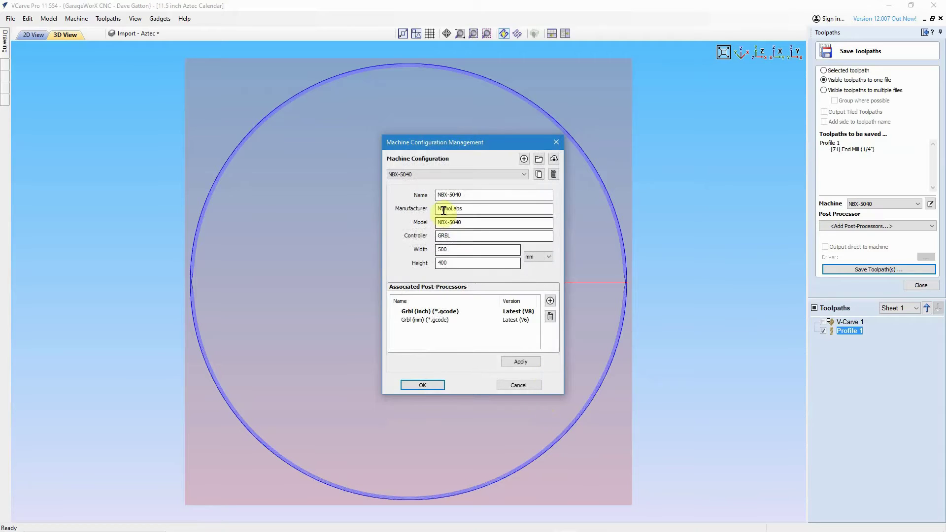
# - Pick the NBX-5040 machine configuration and review its manufacturer, controller, width and height
pyautogui.click(524, 175)
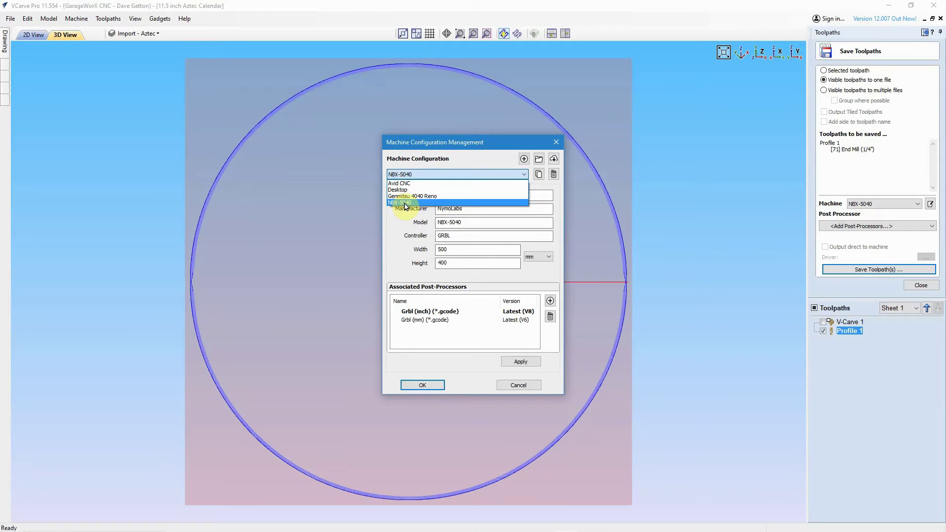
pyautogui.click(405, 203)
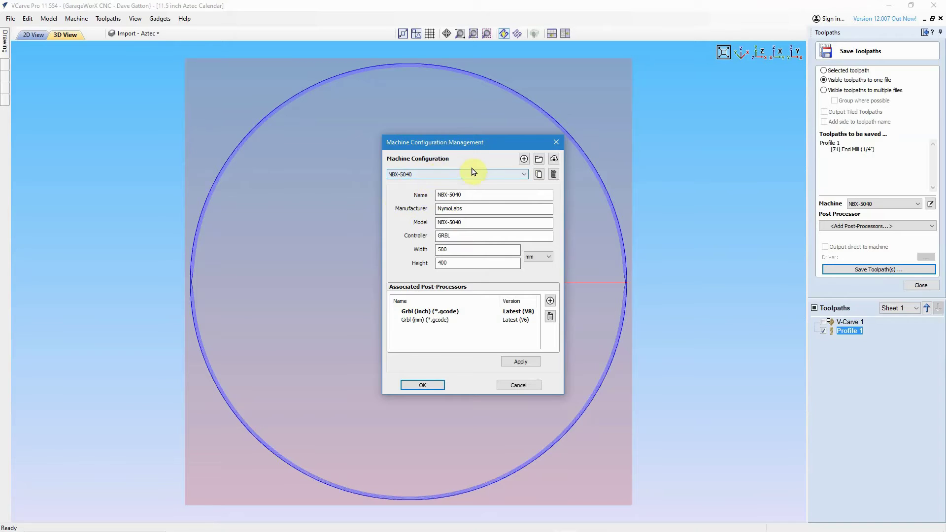
pyautogui.click(474, 207)
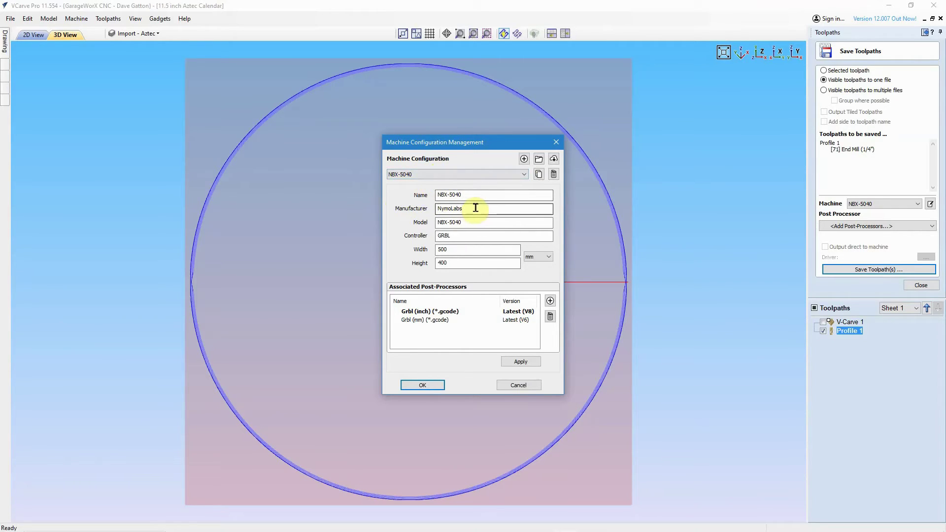
pyautogui.click(467, 235)
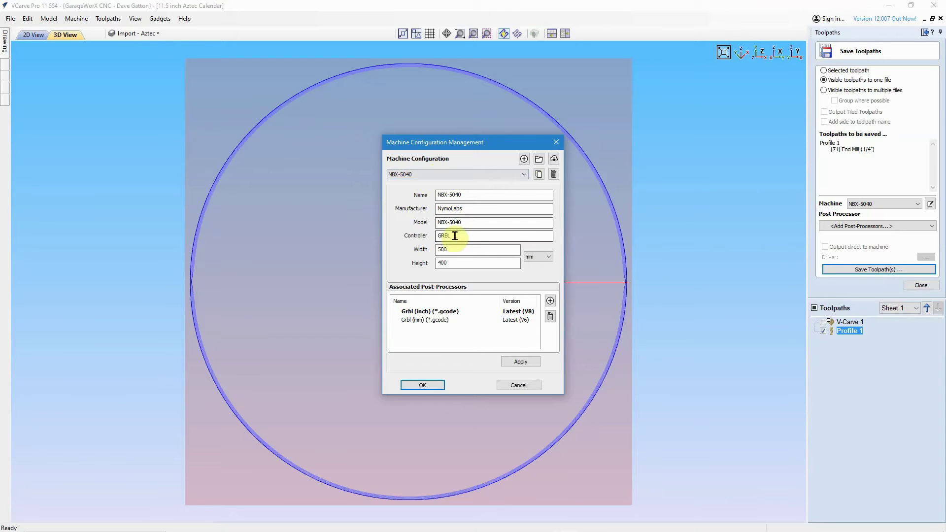
pyautogui.click(465, 251)
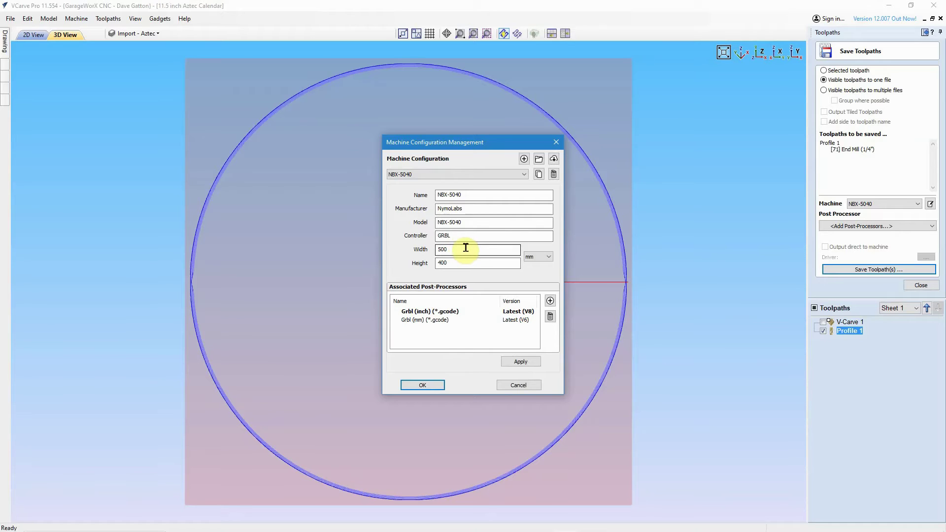
pyautogui.click(459, 263)
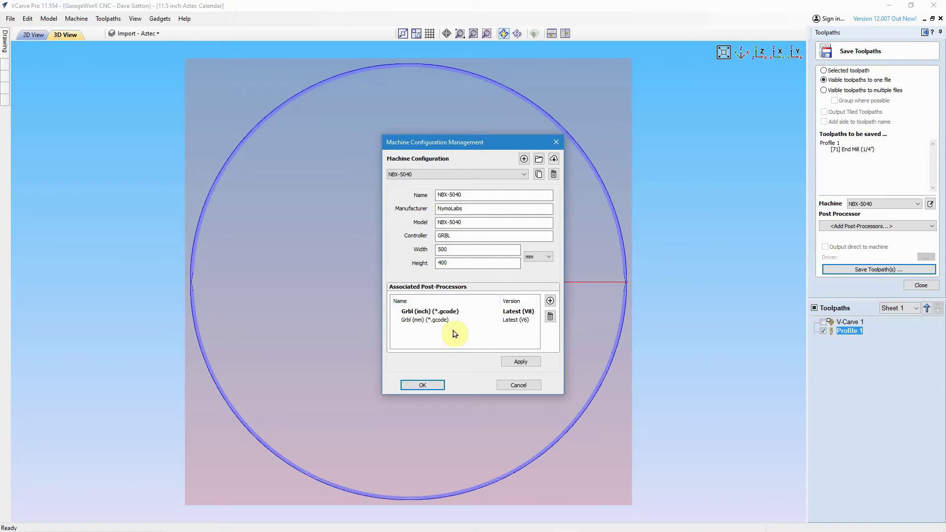
# - Compare the Grbl (inch) and Grbl (mm) post-processors associated with the NBX-5040, ending with Grbl (inch) highlighted
pyautogui.click(424, 311)
pyautogui.click(422, 321)
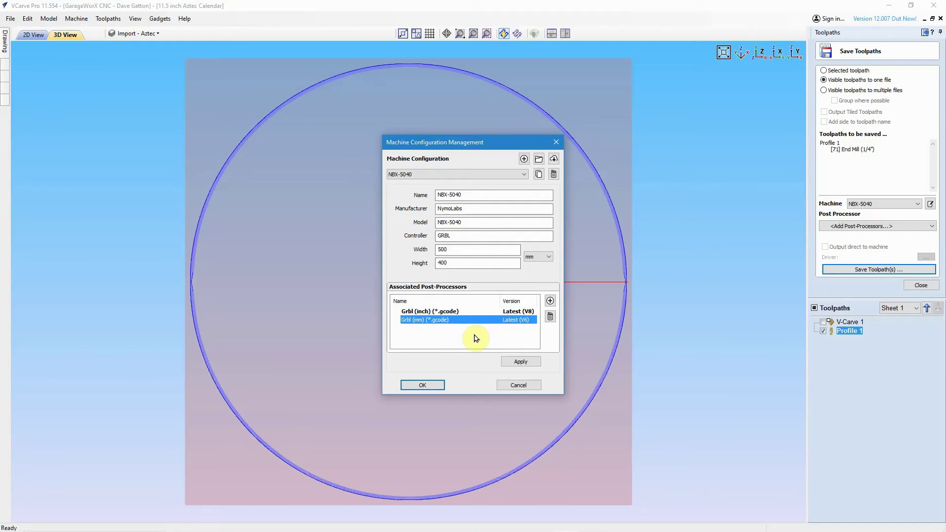
pyautogui.click(422, 311)
pyautogui.click(425, 319)
pyautogui.click(519, 360)
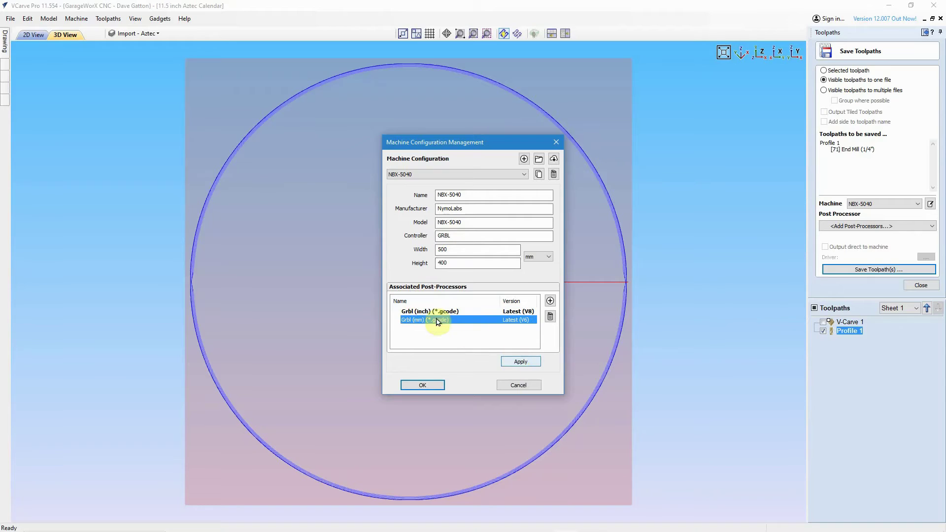
pyautogui.click(416, 311)
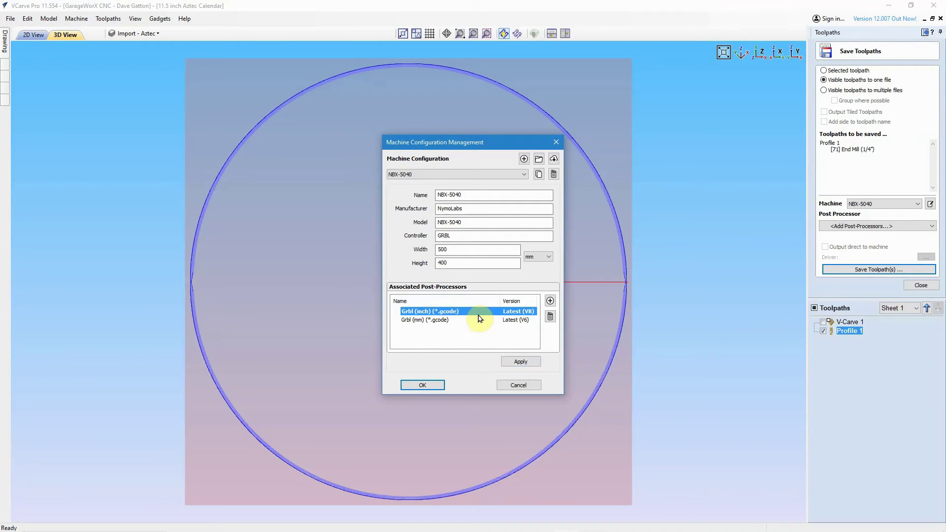
pyautogui.click(425, 320)
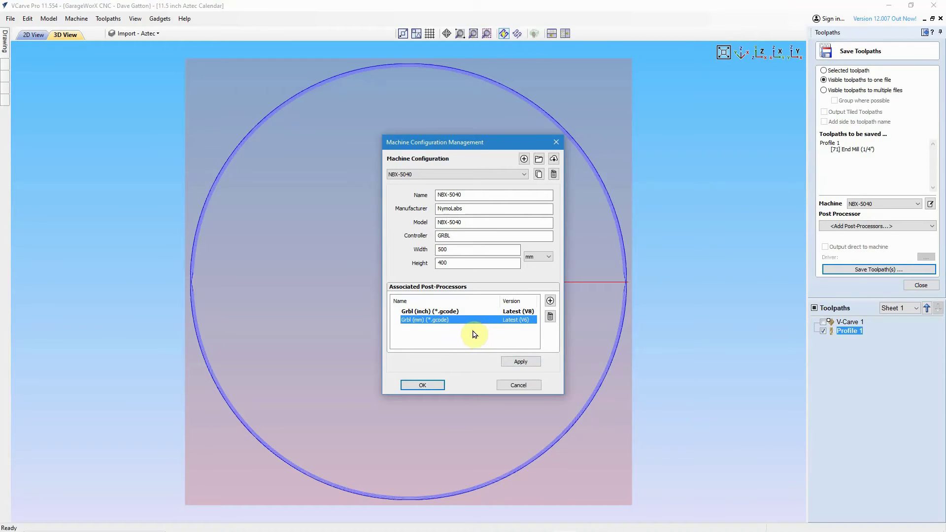
pyautogui.click(421, 311)
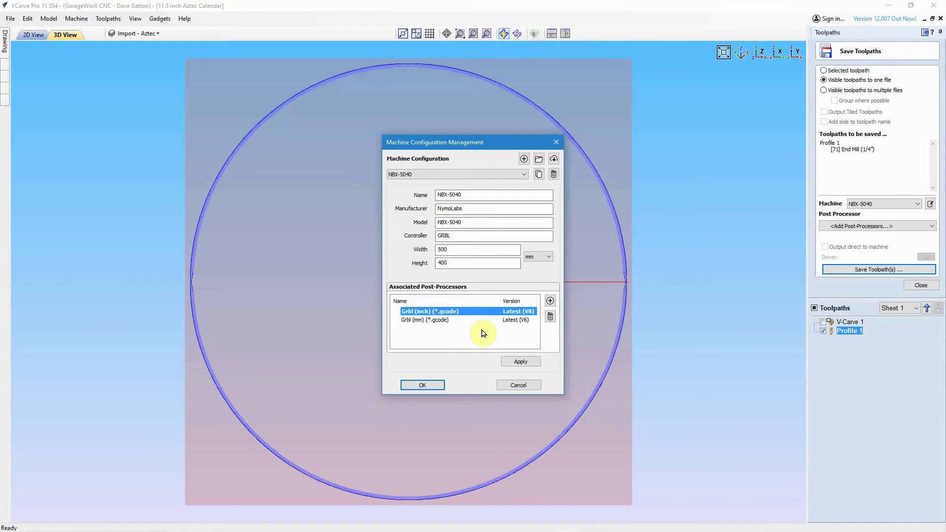
# - Add the CR-Onsrud OSAI-C (inch) (*.nc) post-processor to the NBX-5040's associated post-processors, and remove it again
pyautogui.click(551, 301)
pyautogui.scroll(-20, 440, 248)
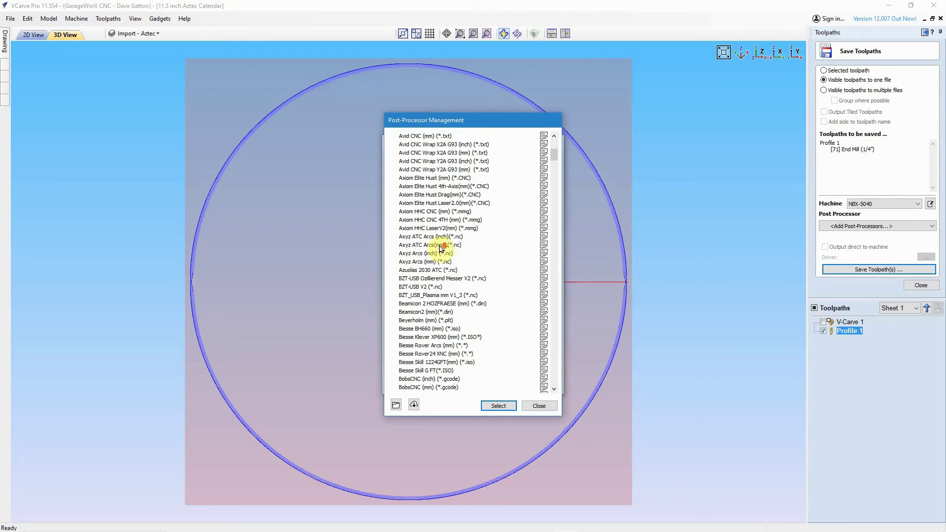
pyautogui.scroll(-6, 446, 266)
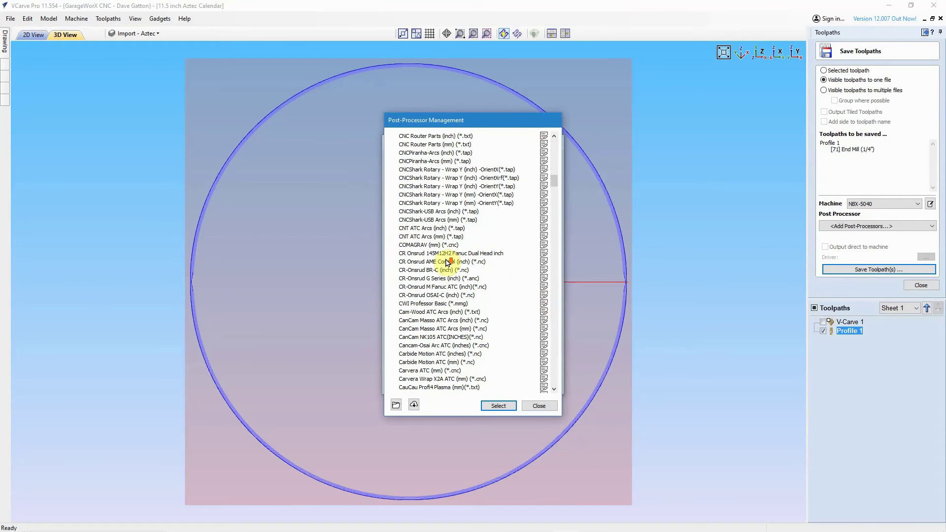
pyautogui.click(407, 296)
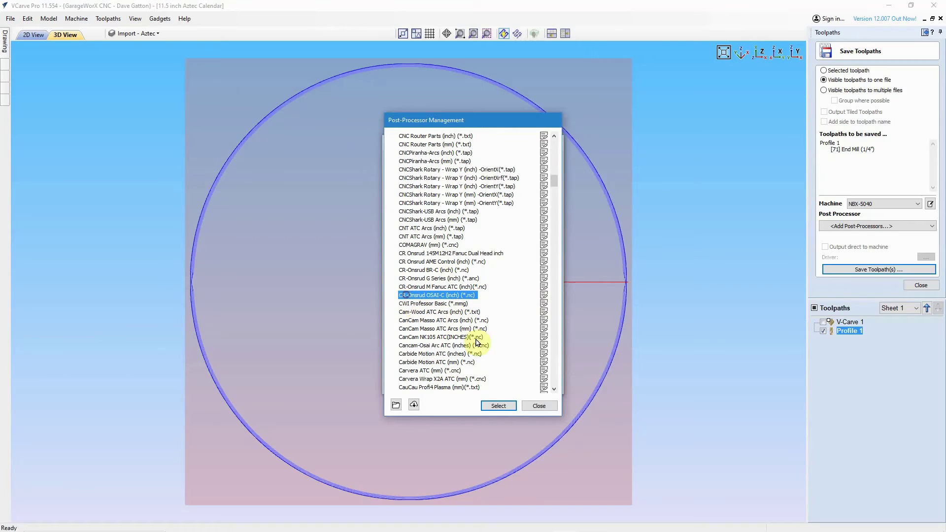
pyautogui.click(497, 405)
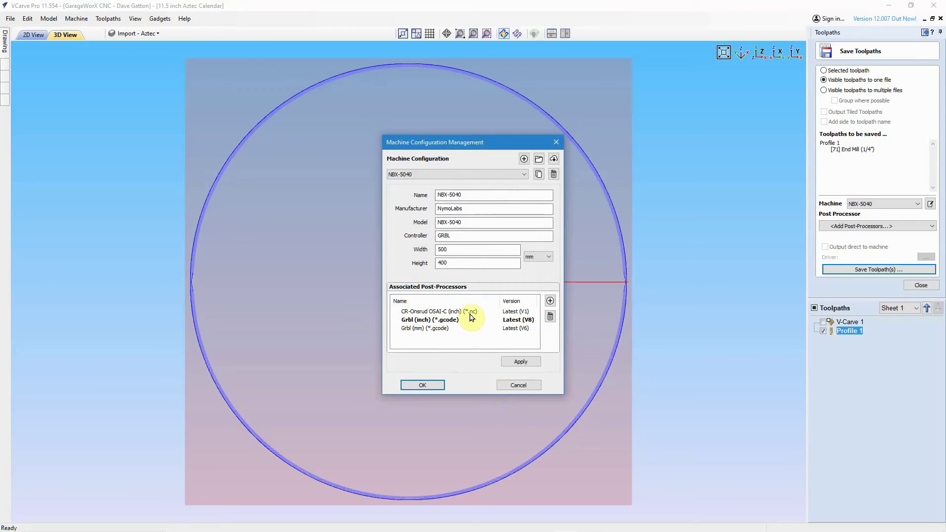
pyautogui.click(424, 311)
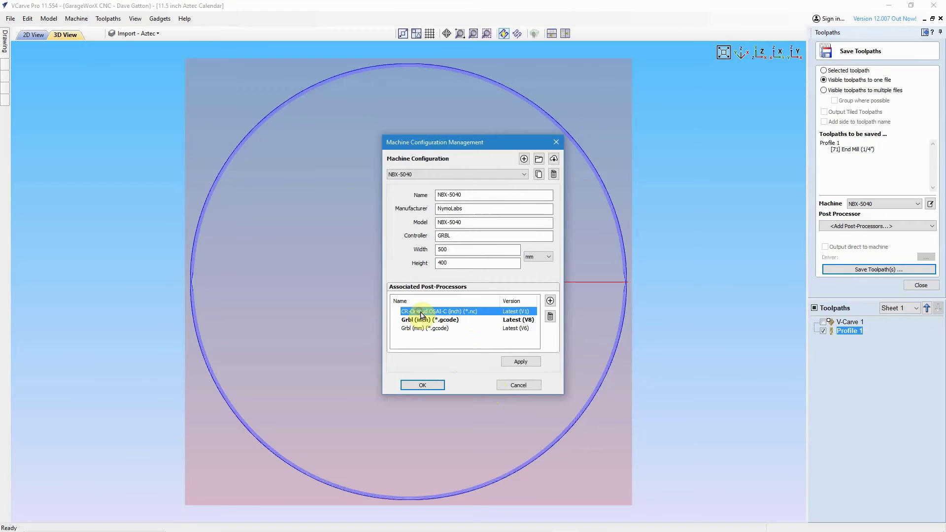
pyautogui.click(550, 316)
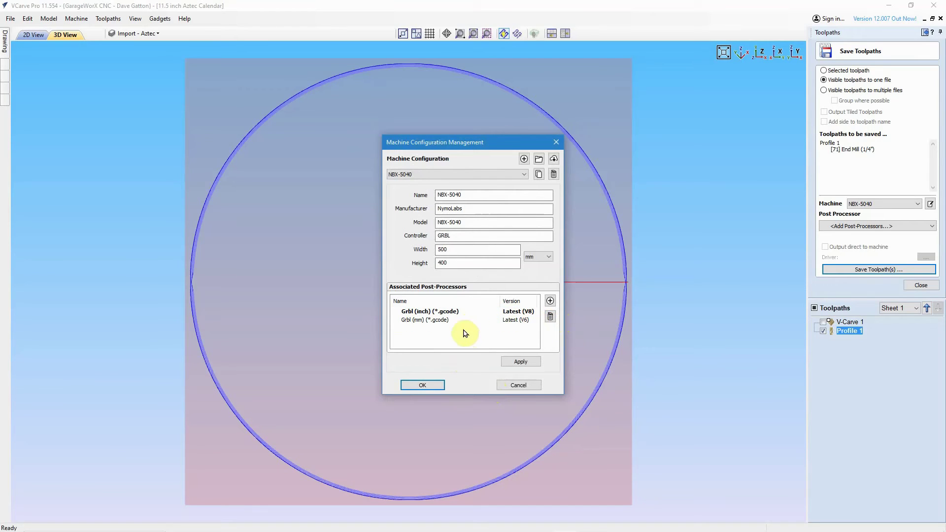
# - Accept the machine configuration and choose the NBX-5040 machine with the Grbl (inch) (*.gcode) post-processor for saving the toolpath
pyautogui.click(409, 385)
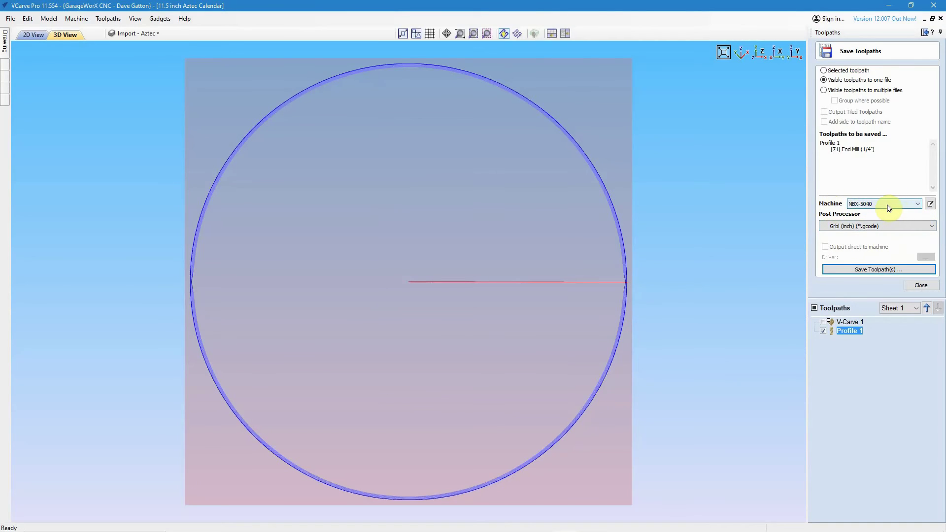
pyautogui.click(918, 206)
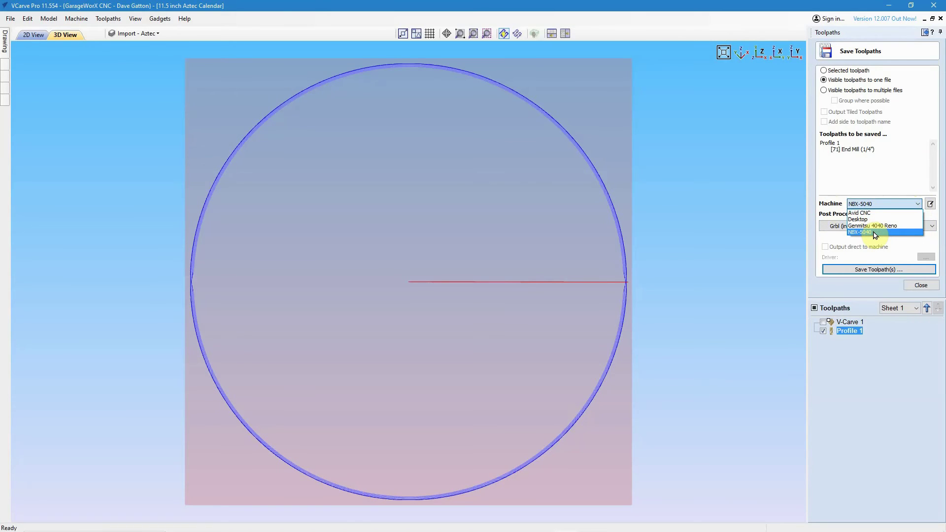
pyautogui.click(874, 234)
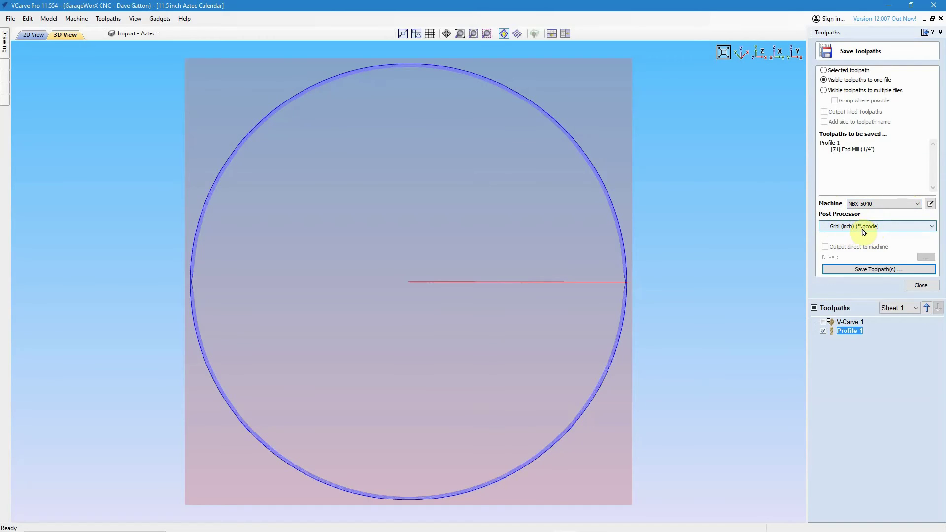
pyautogui.click(932, 227)
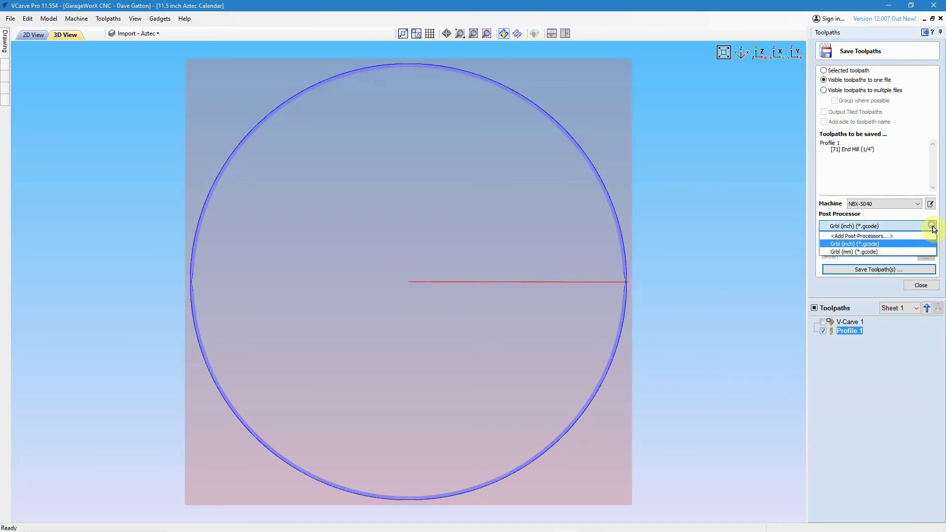
pyautogui.click(872, 244)
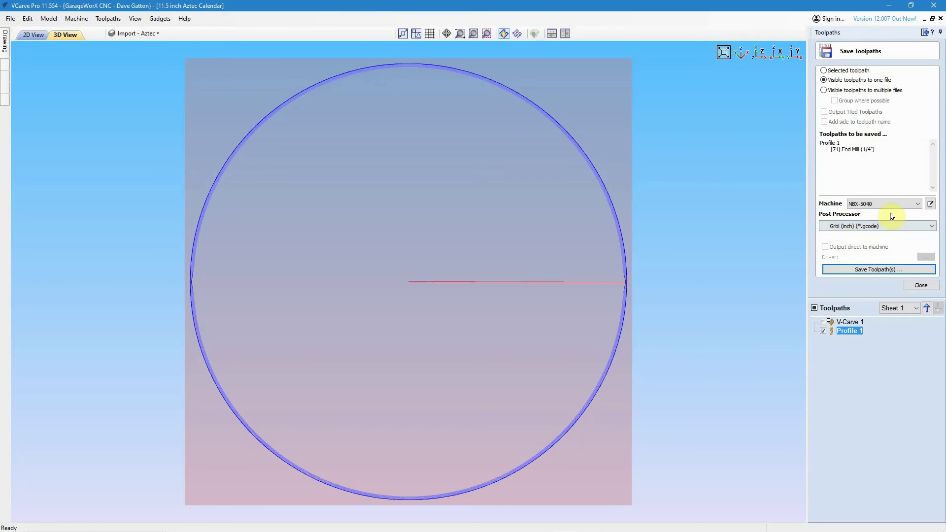